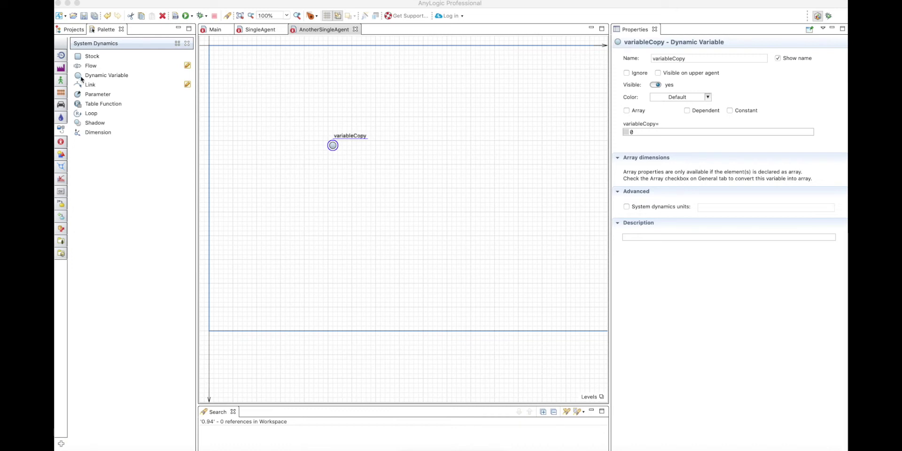
Create a shadow of variableCopy below the original in AnotherSingleAgent and delete it again
drag(88, 123, 367, 197)
click(392, 158)
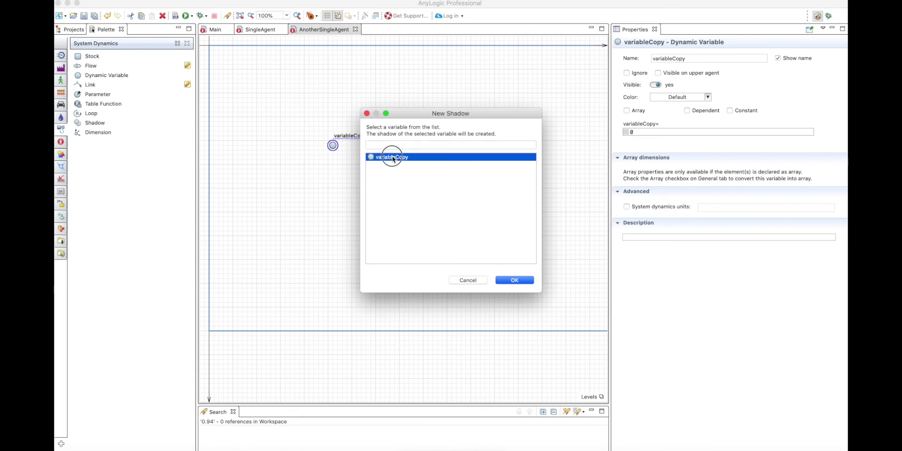
click(514, 280)
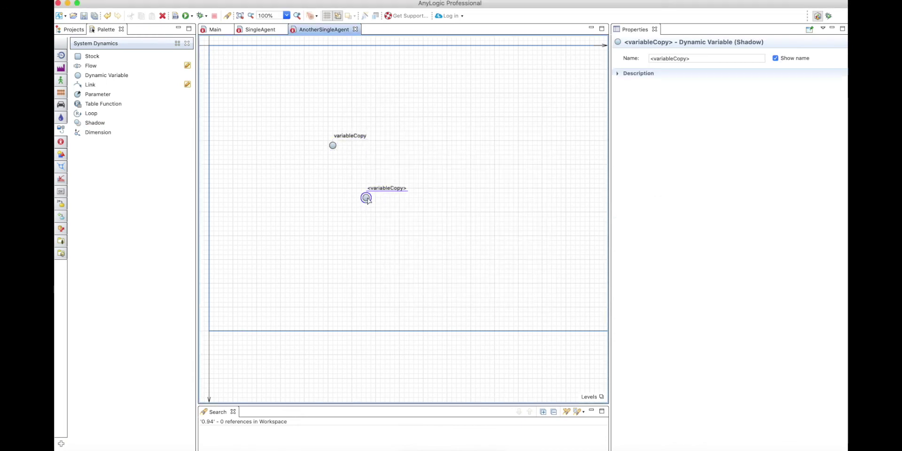
right_click(367, 199)
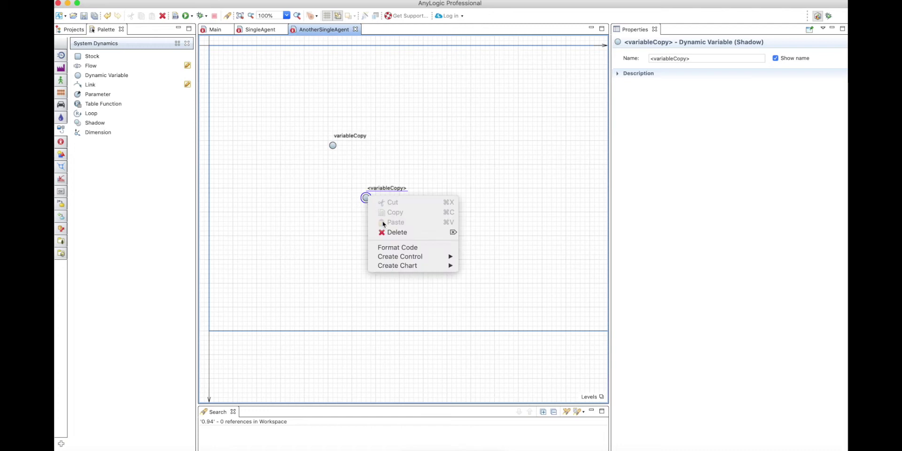
click(388, 232)
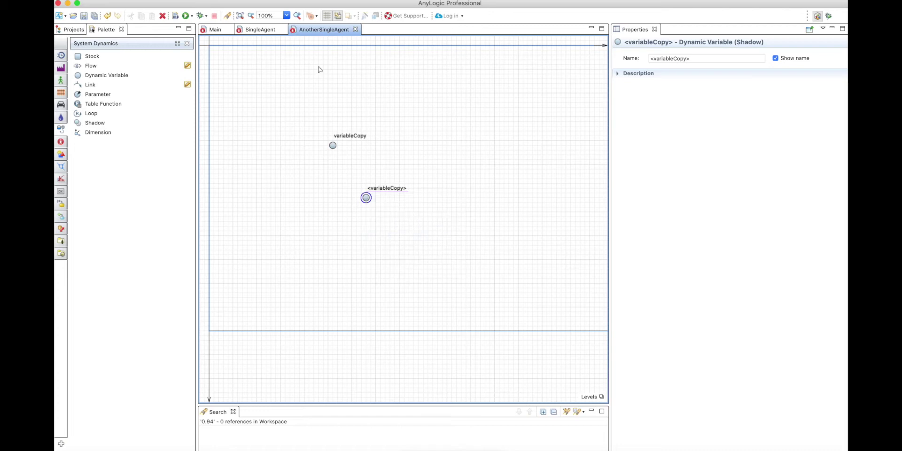
Examine the dynamic variables of SingleAgent and AnotherSingleAgent and check which variables a new shadow in AnotherSingleAgent can reference
click(251, 31)
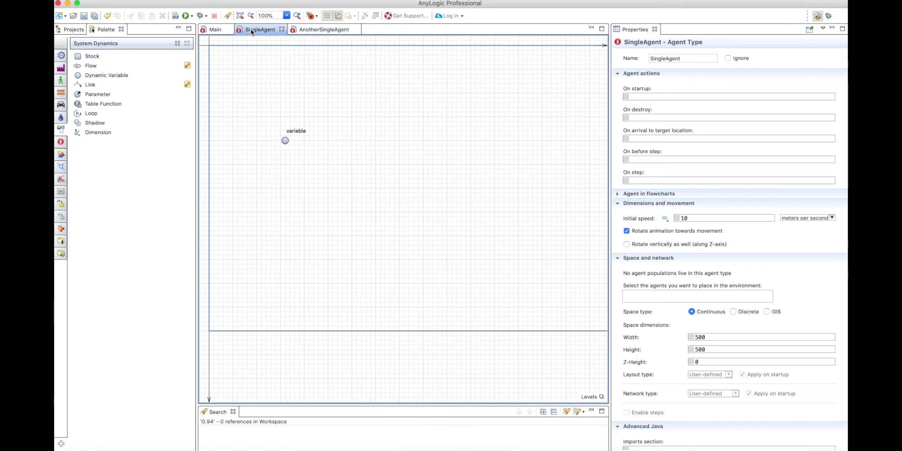
click(285, 141)
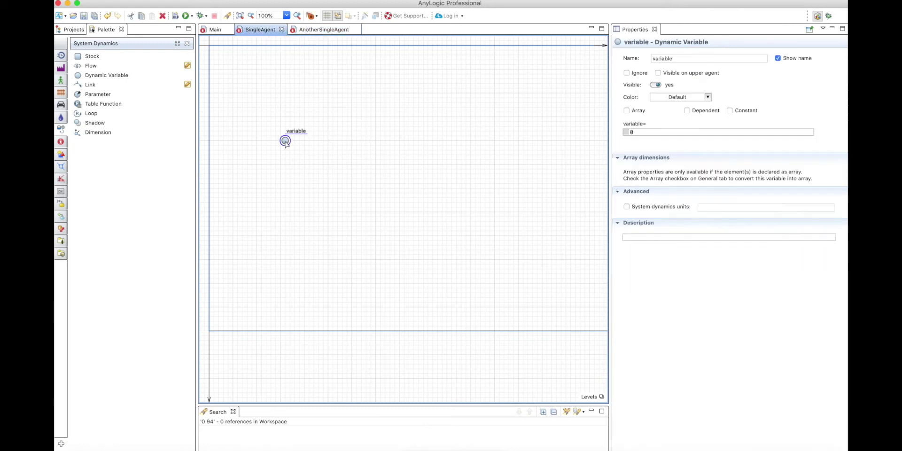
click(314, 31)
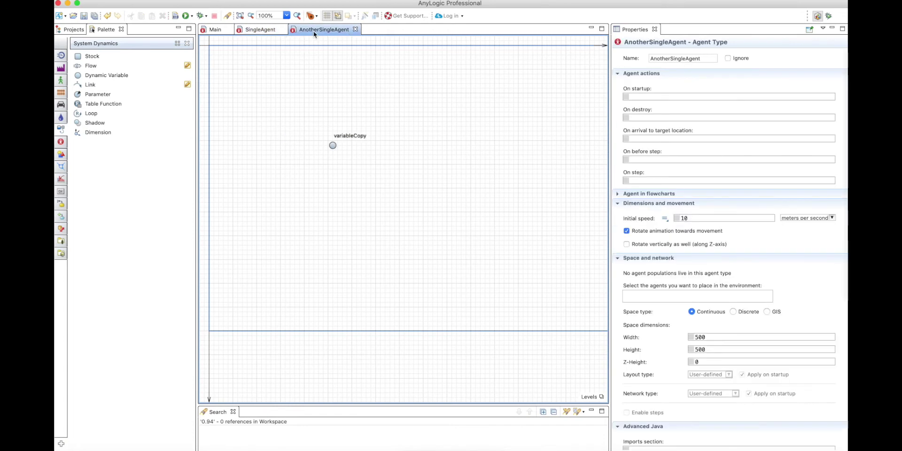
click(333, 147)
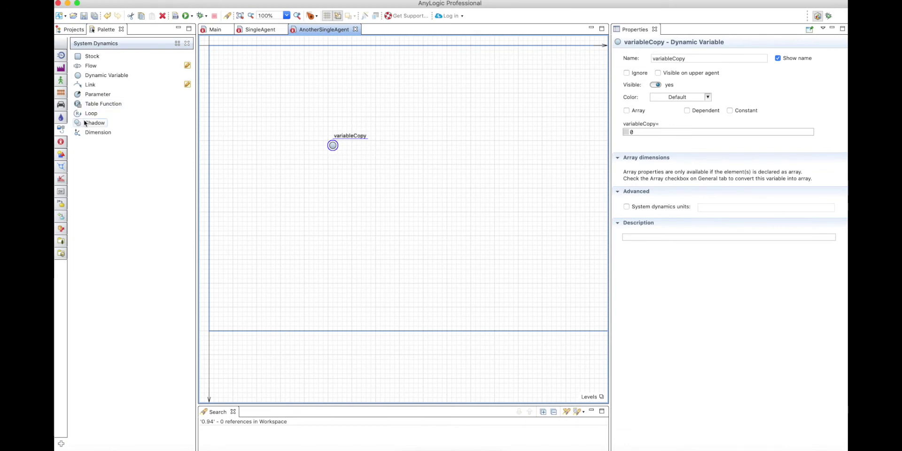
drag(85, 120, 371, 198)
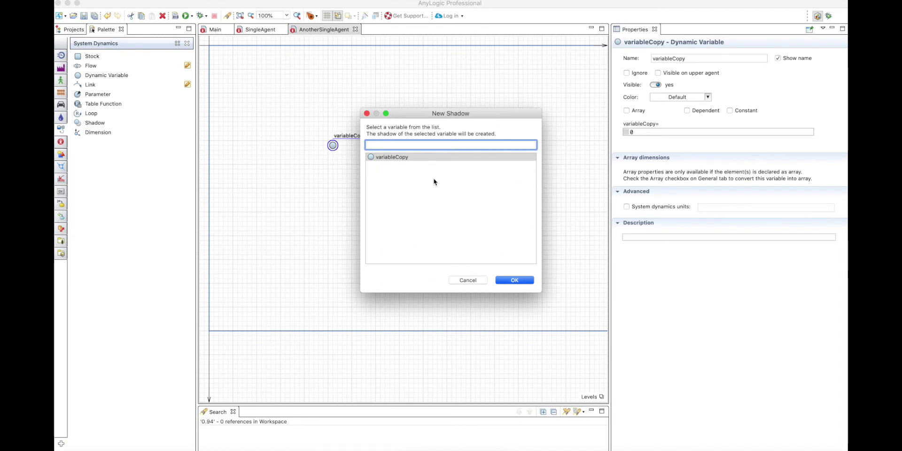
click(474, 281)
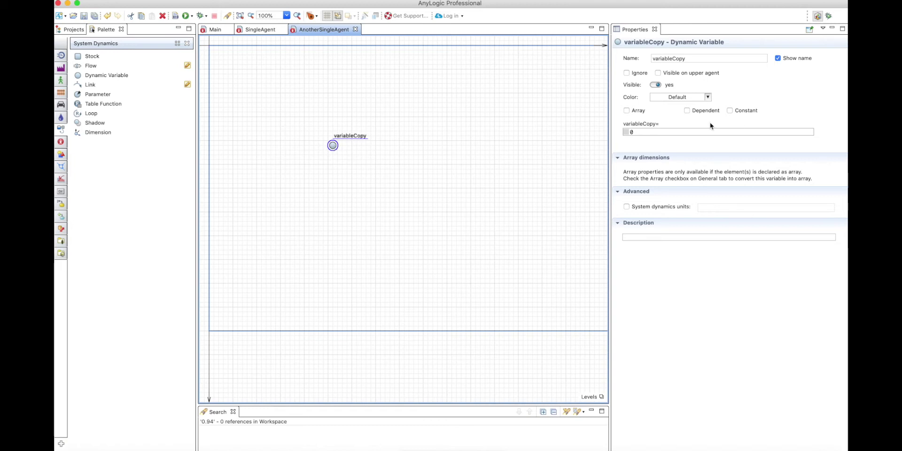
Set the value of variableCopy in AnotherSingleAgent to 5 and mark it as Dependent
click(687, 111)
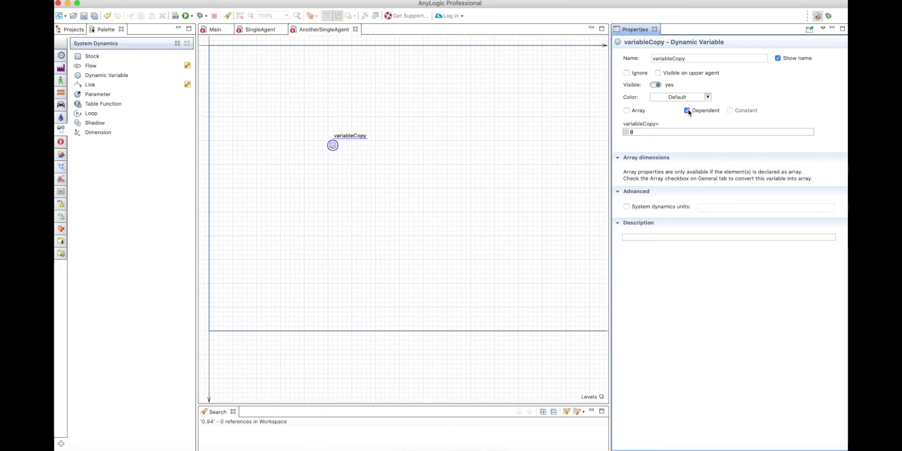
click(687, 111)
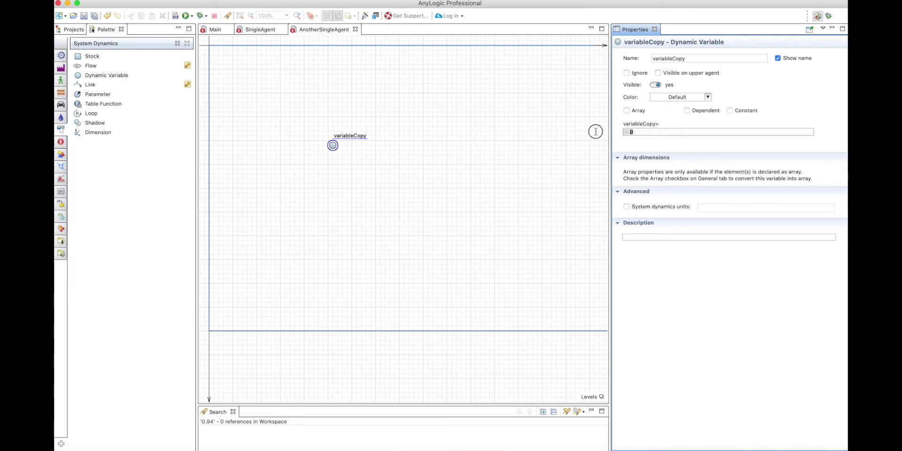
text(5)
click(685, 146)
click(687, 111)
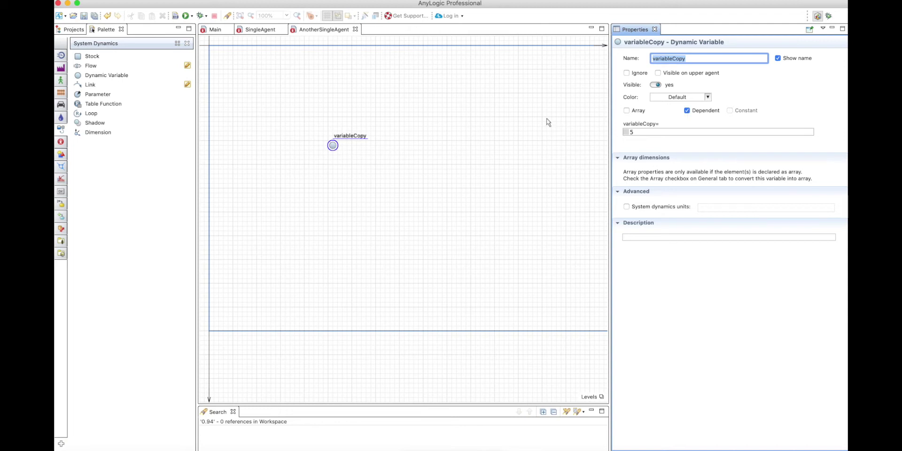
click(642, 135)
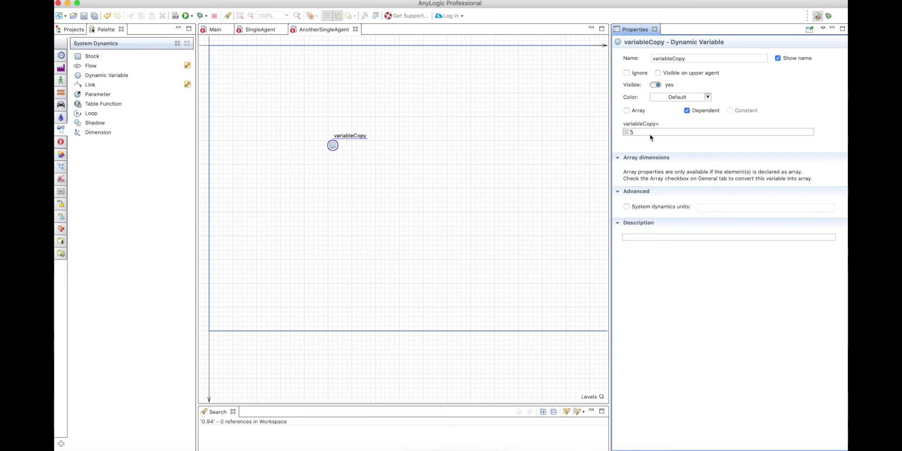
Define the dynamic variable in SingleAgent as ramp(1, 0, 100), using the completed ramp function template
click(256, 30)
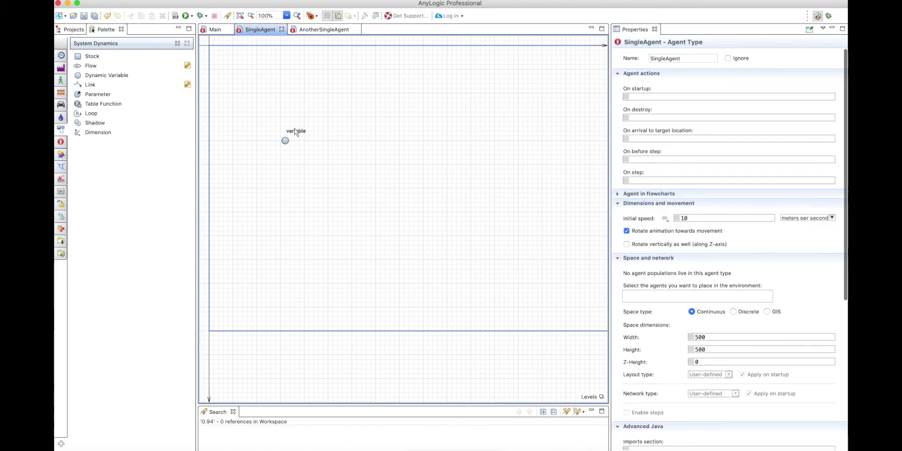
click(285, 140)
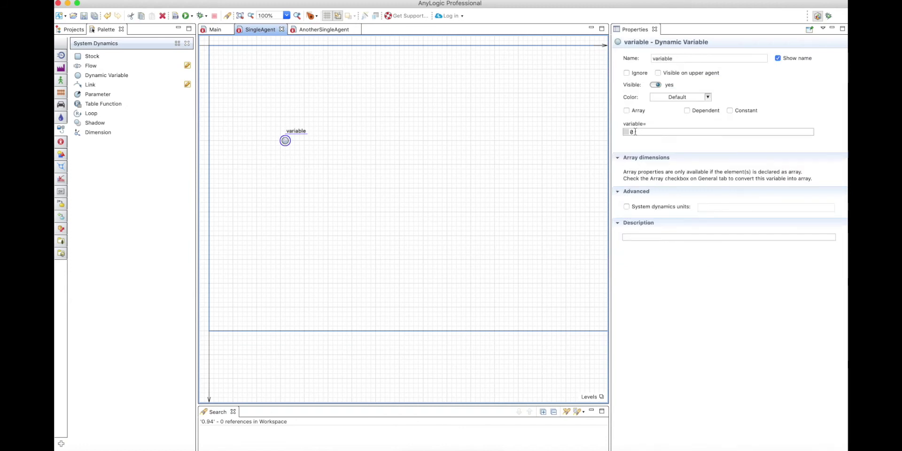
click(613, 134)
text(ramp)
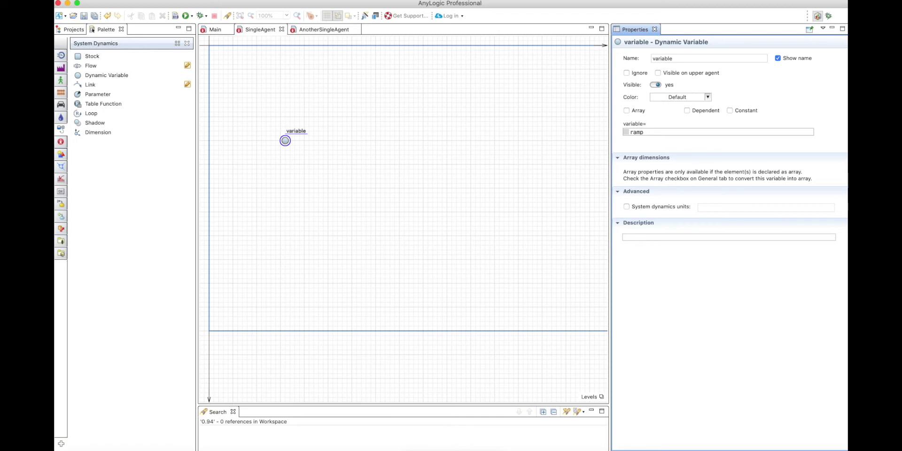
key(ctrl+space)
double_click(657, 132)
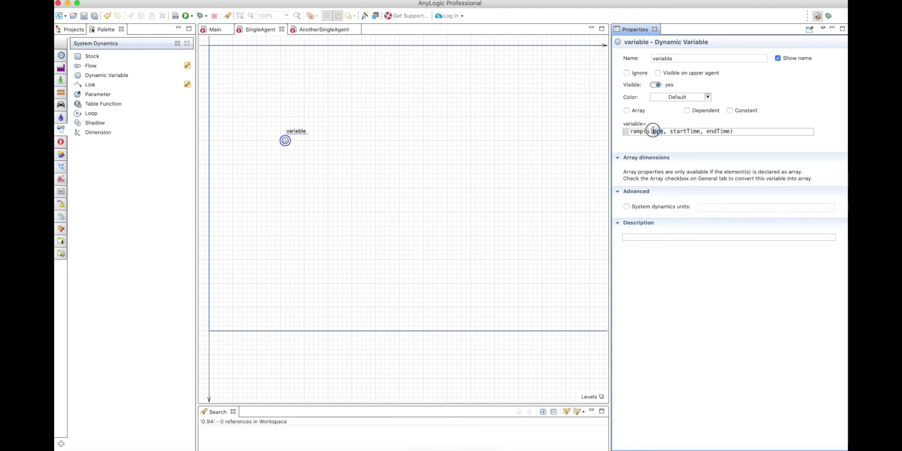
text(1)
double_click(684, 132)
text(09)
key(BackSpace)
double_click(667, 133)
text(100)
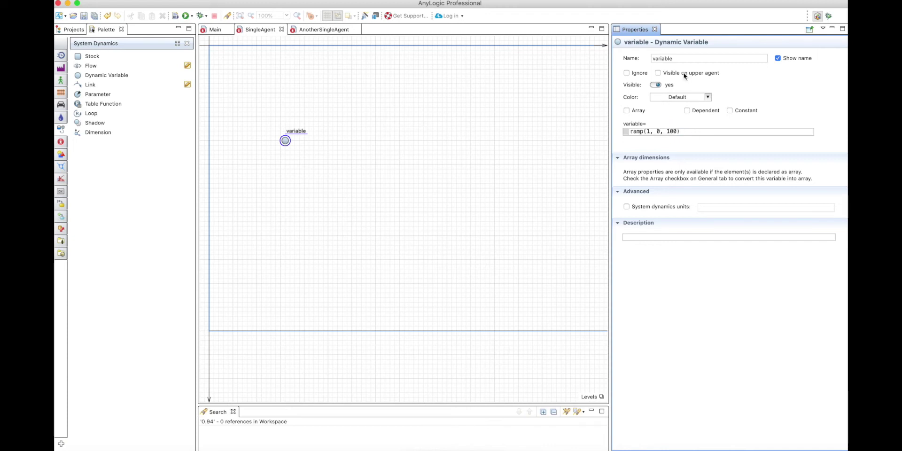
click(682, 61)
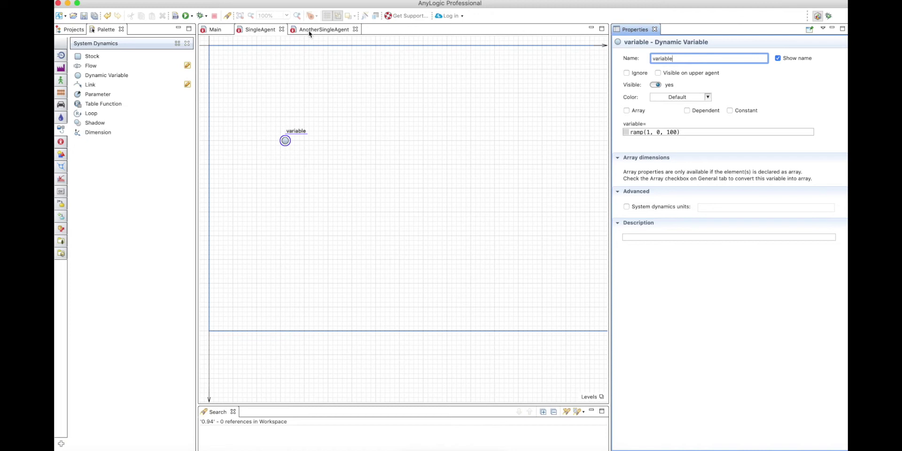
Make the dynamic variable in SingleAgent visible on the upper agent
click(214, 29)
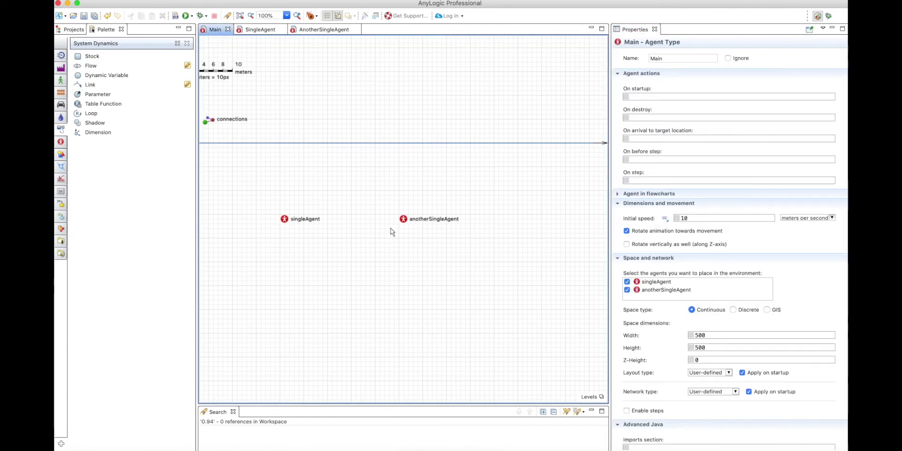
click(258, 30)
click(286, 141)
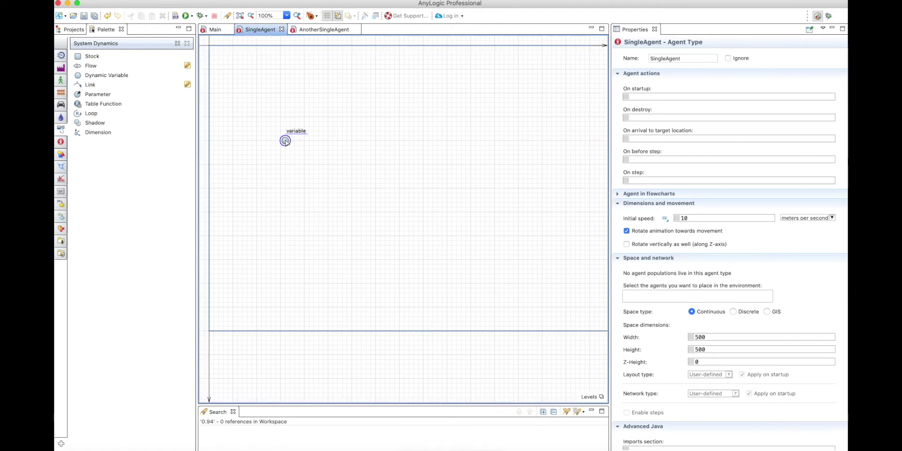
click(658, 73)
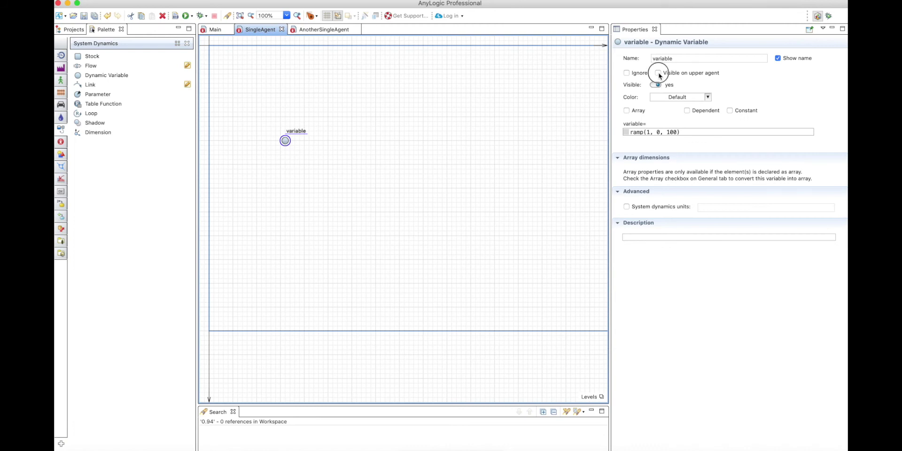
Make variableCopy in AnotherSingleAgent visible on the upper agent
click(332, 30)
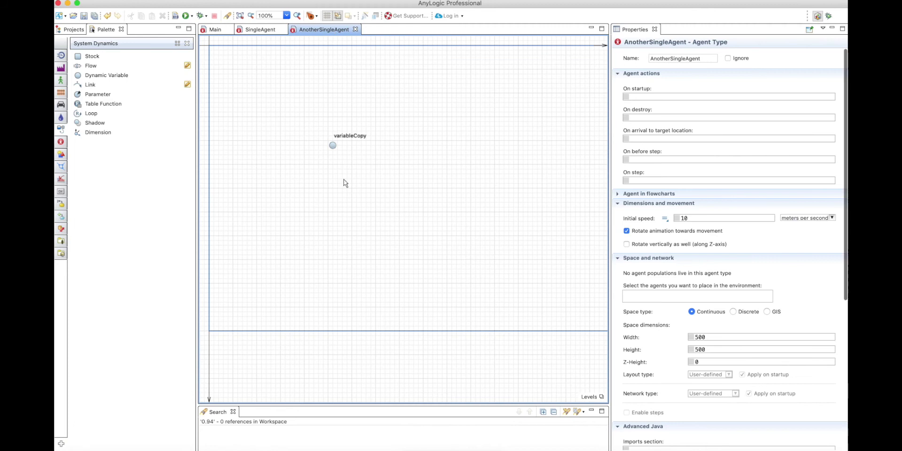
click(372, 139)
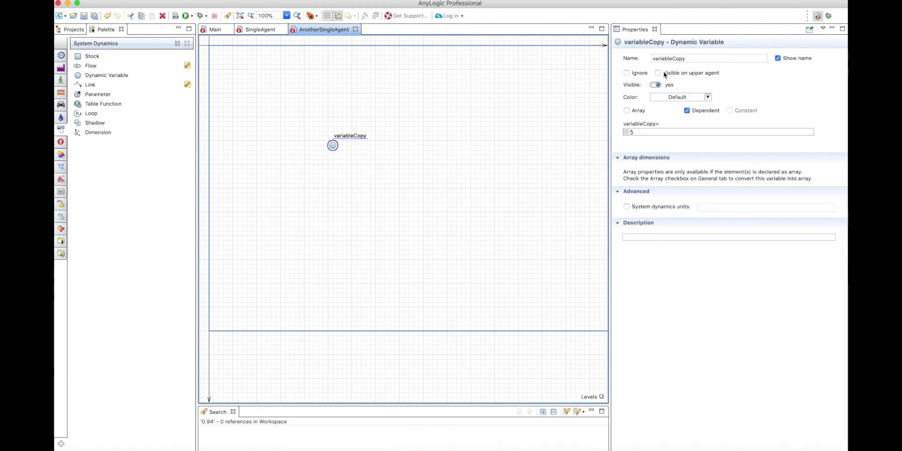
click(664, 74)
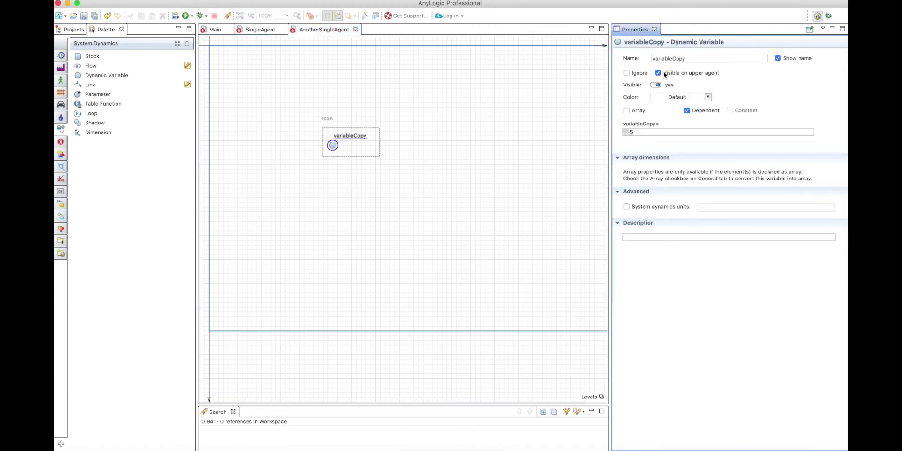
Draw a connector on Main from singleAgent's exposed variable to anotherSingleAgent's variableCopy
click(215, 29)
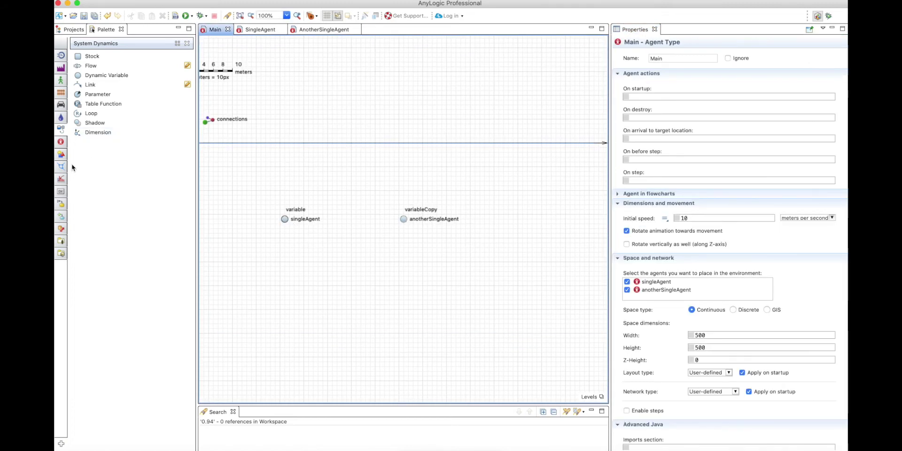
click(60, 141)
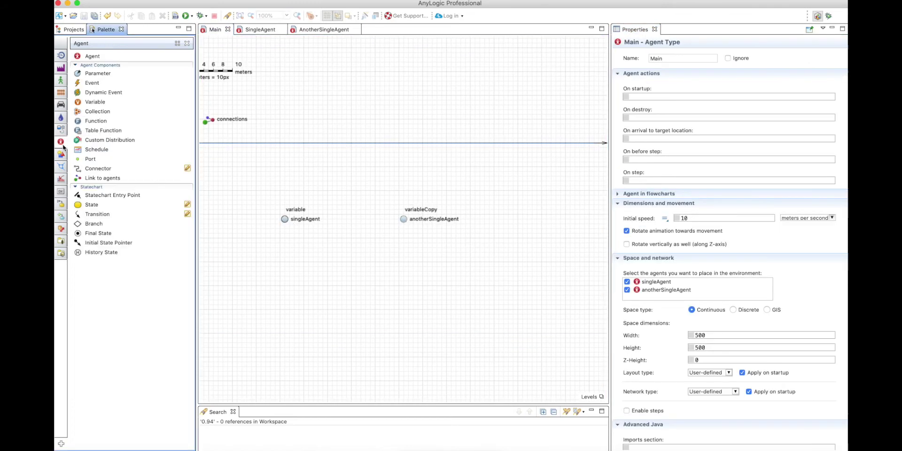
click(95, 171)
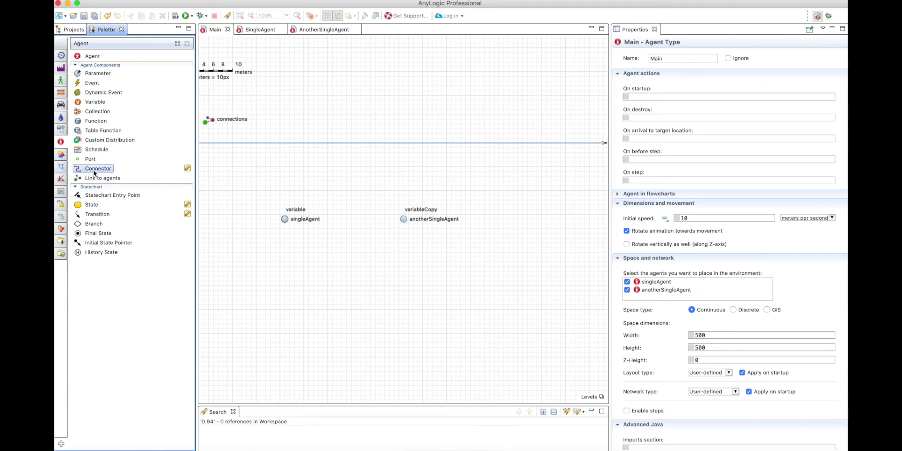
double_click(94, 172)
click(285, 220)
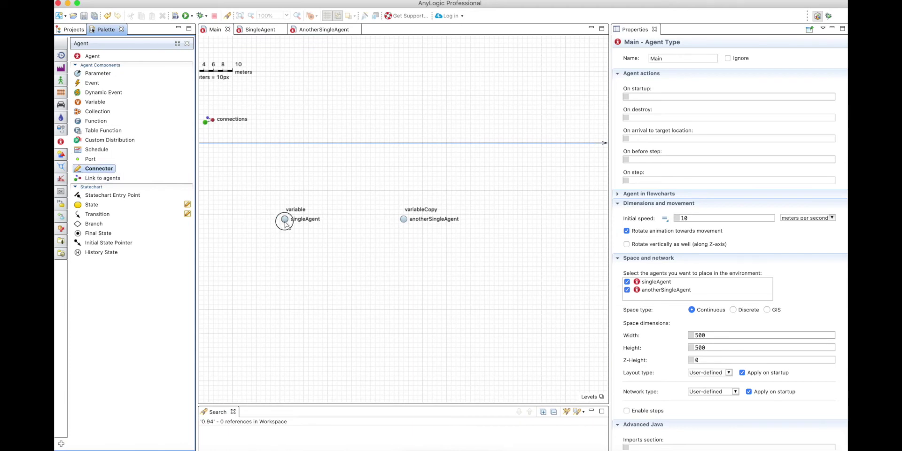
click(403, 219)
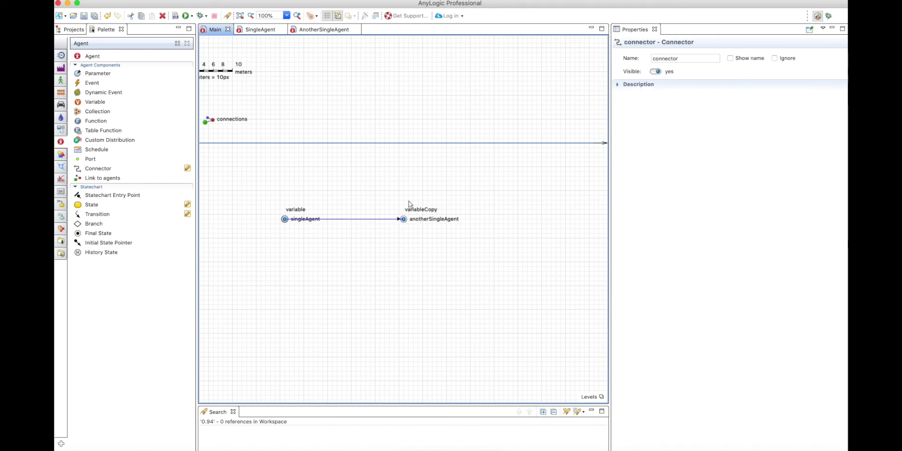
Check the connected agents on Main, and run the Model123 simulation
click(285, 225)
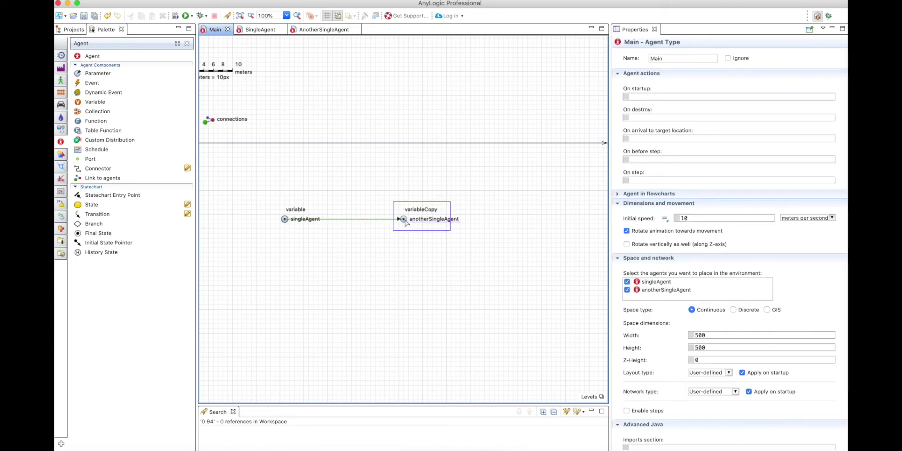
click(406, 224)
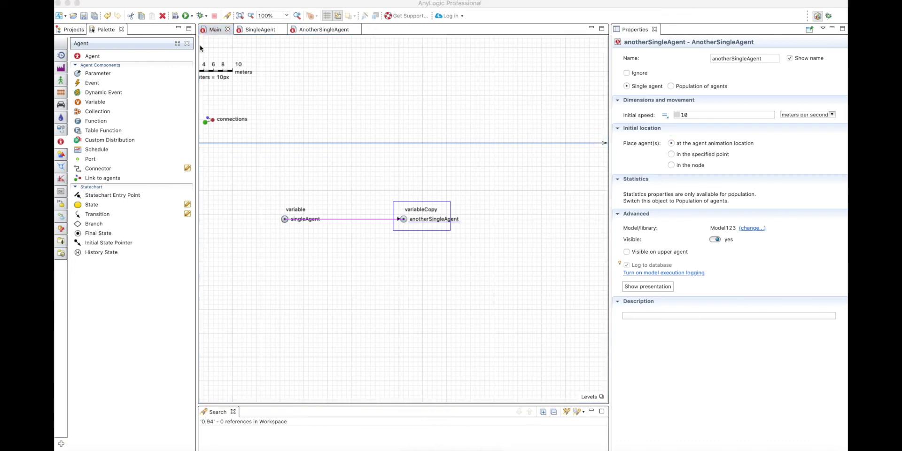
click(186, 18)
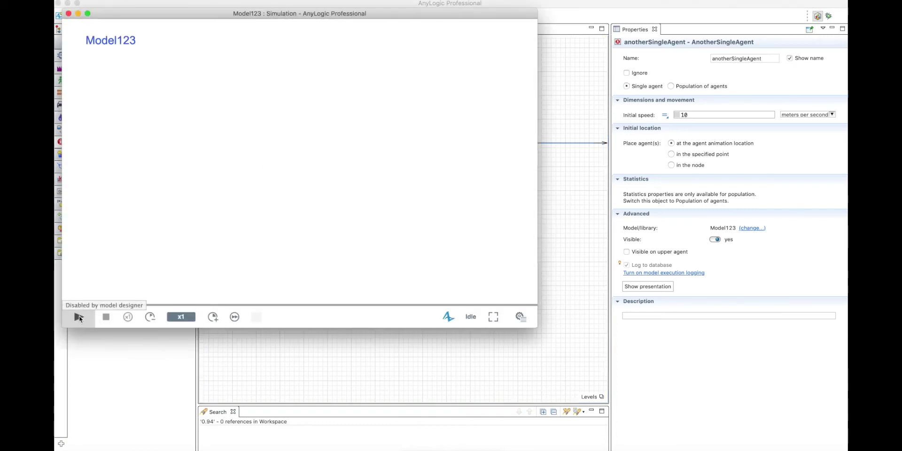
click(79, 318)
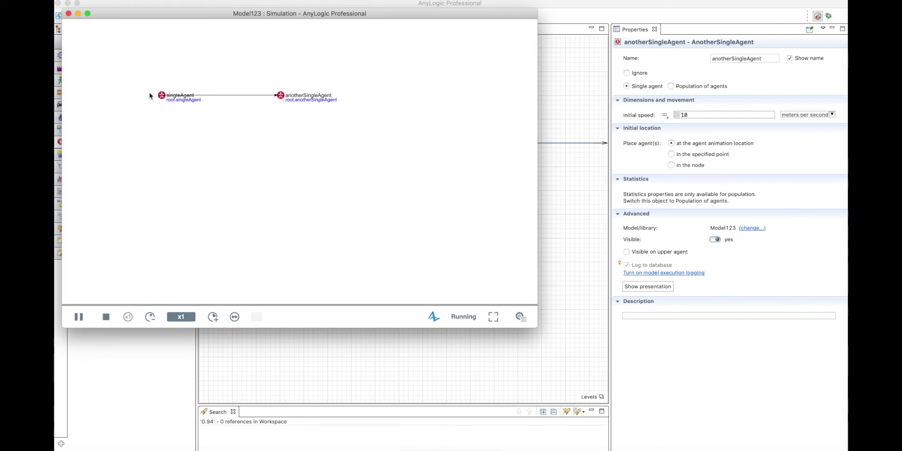
Close the running simulation and show the presentation of both singleAgent and anotherSingleAgent on Main
click(68, 13)
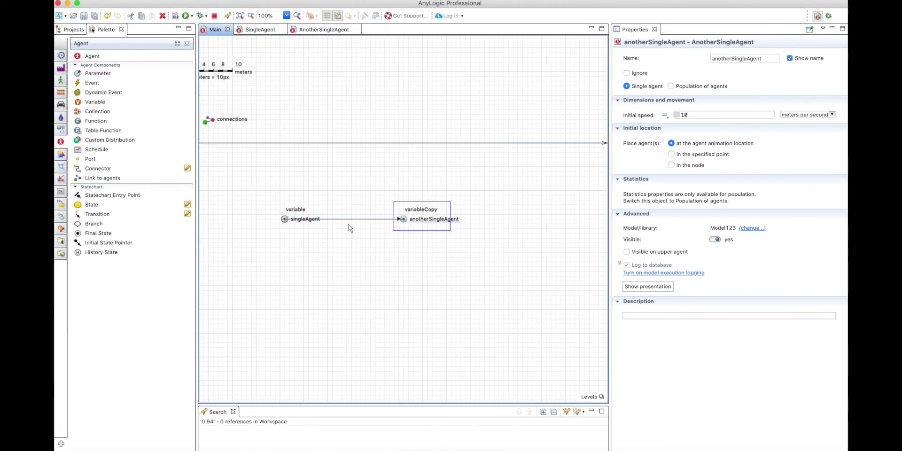
click(290, 228)
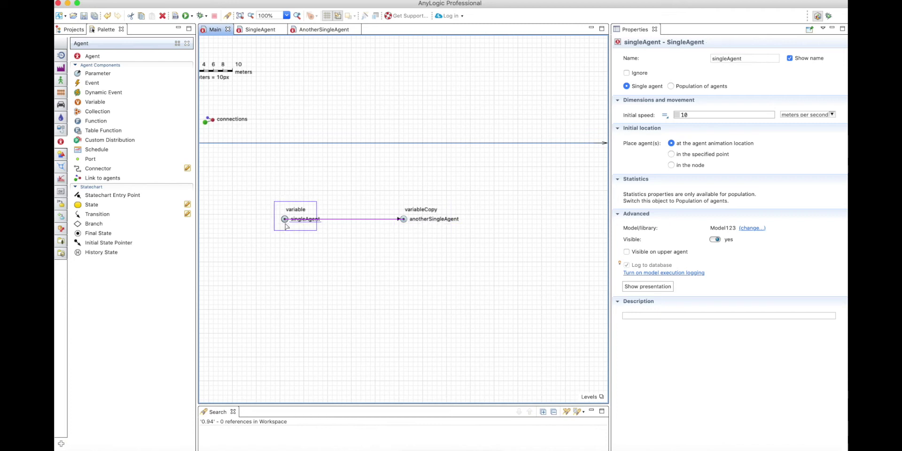
click(656, 287)
click(419, 224)
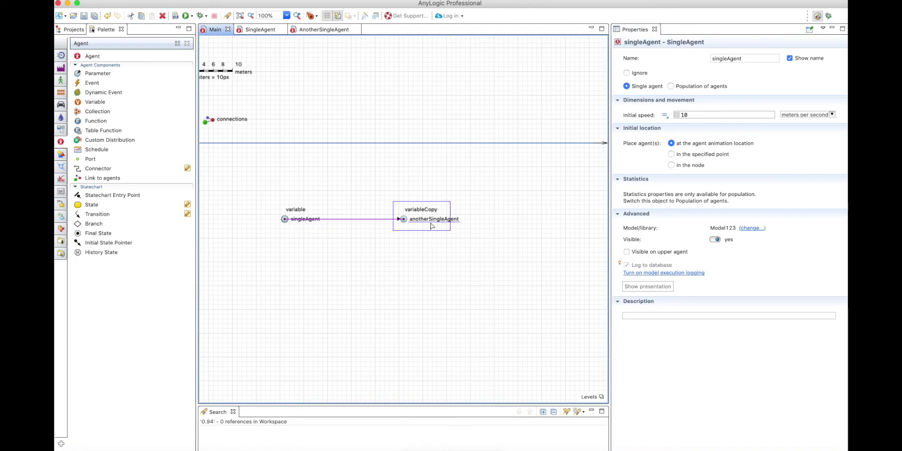
click(654, 290)
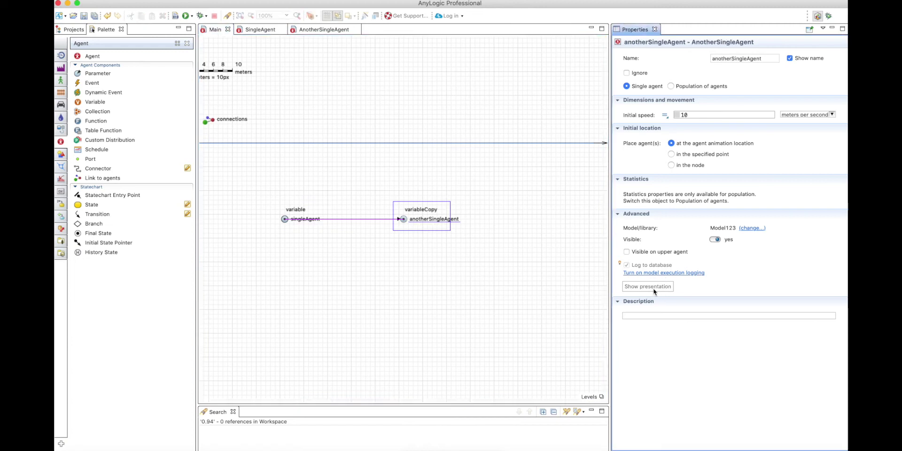
Draw a rectangle in SingleAgent that encloses the dynamic variable and its icon frame
click(260, 31)
click(260, 31)
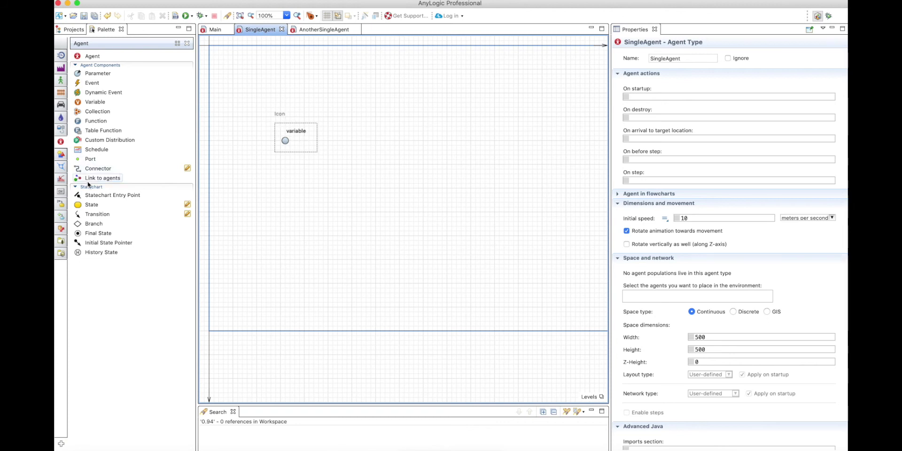
click(61, 154)
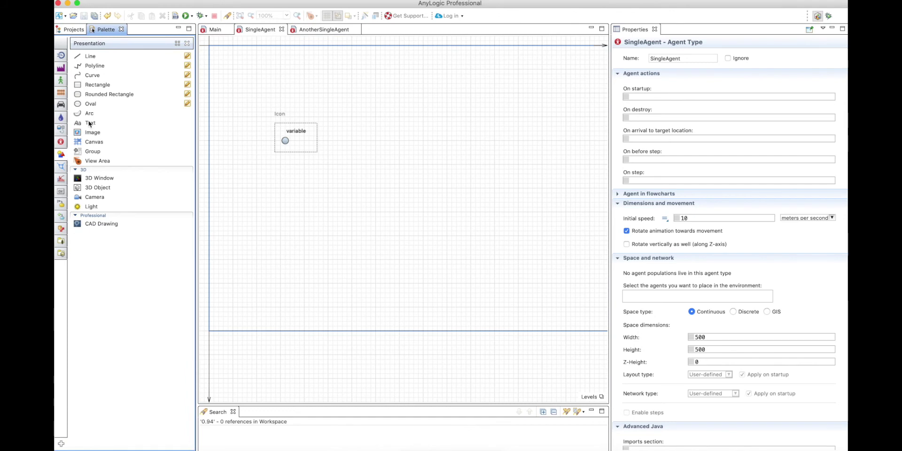
drag(97, 84, 270, 121)
drag(319, 156, 328, 160)
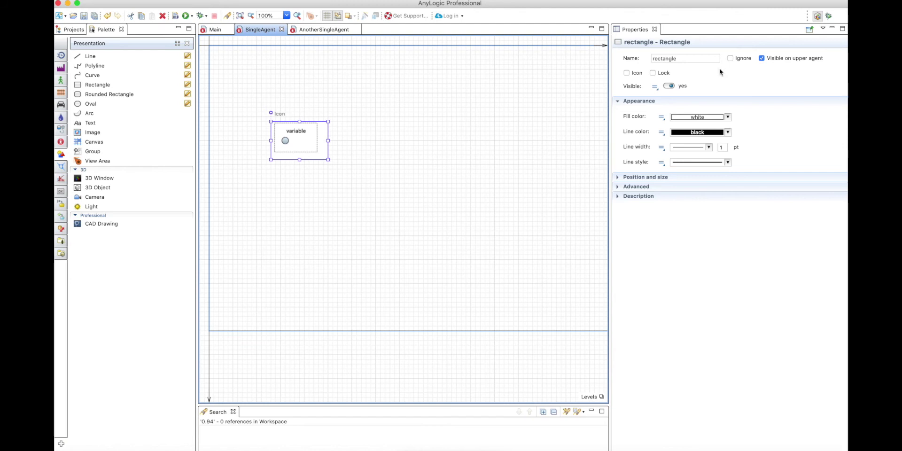
Mark the SingleAgent rectangle as an icon and move the dynamic variable to its lower-right corner
click(634, 76)
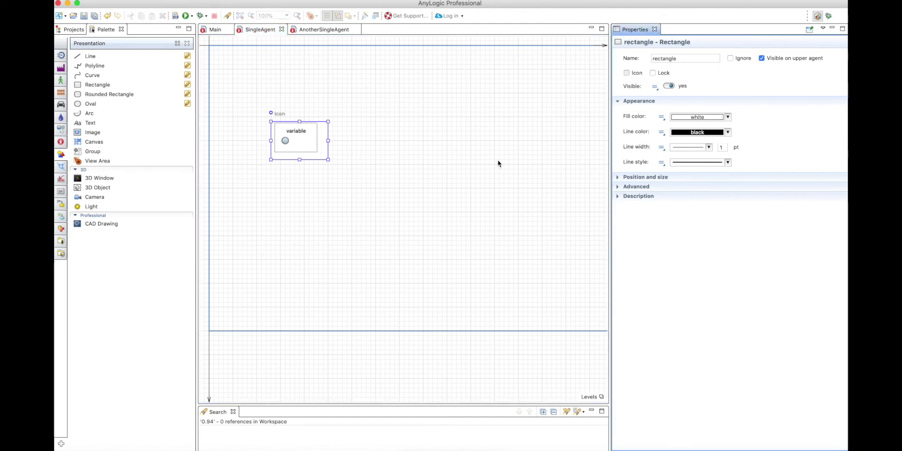
click(285, 141)
drag(285, 141, 323, 154)
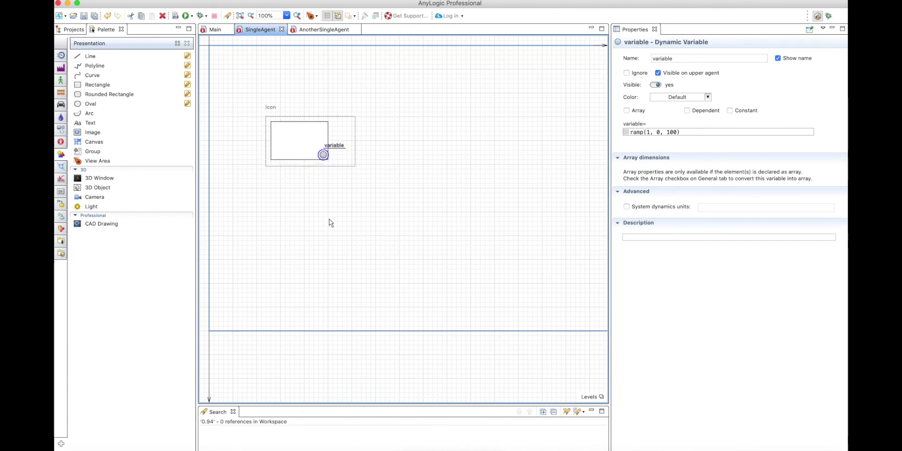
Draw a rectangle in AnotherSingleAgent around variableCopy
click(312, 31)
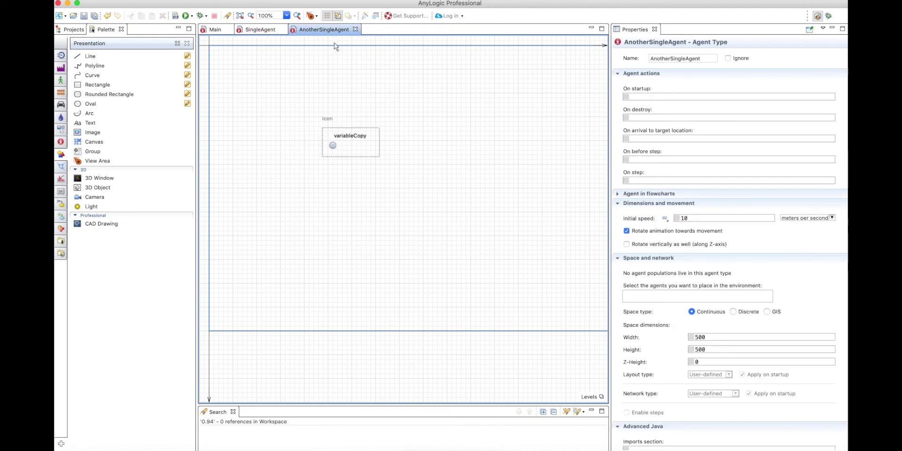
drag(85, 84, 403, 175)
drag(322, 161, 333, 146)
click(333, 146)
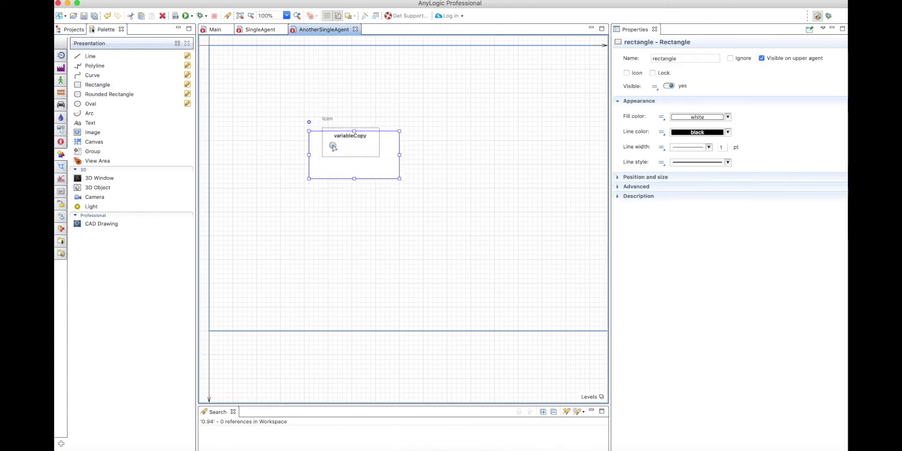
Mark the AnotherSingleAgent rectangle as an icon and move variableCopy to its lower-left corner
click(394, 159)
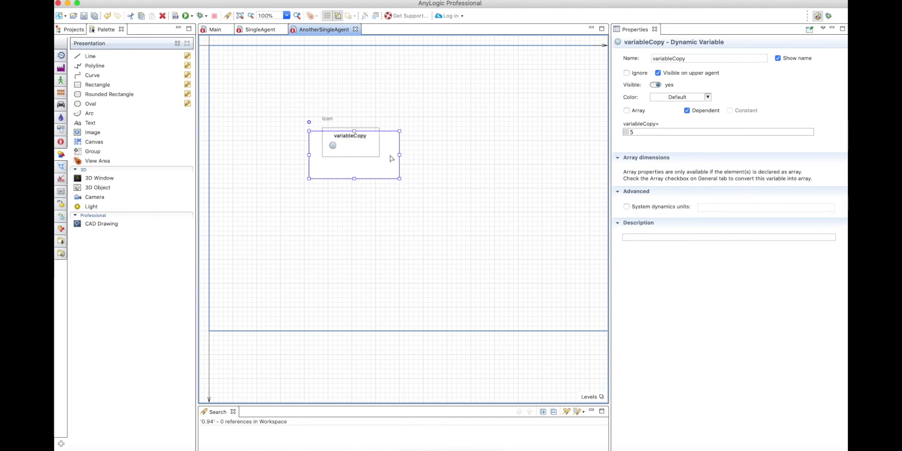
click(629, 74)
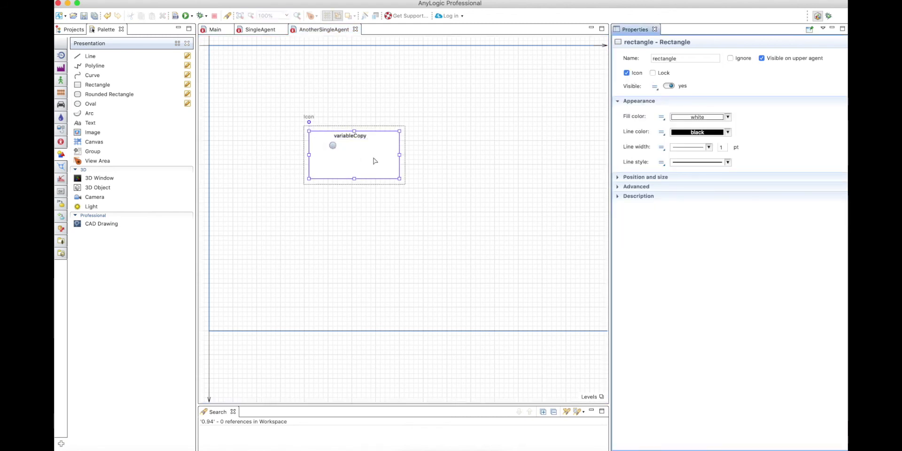
drag(333, 148, 314, 173)
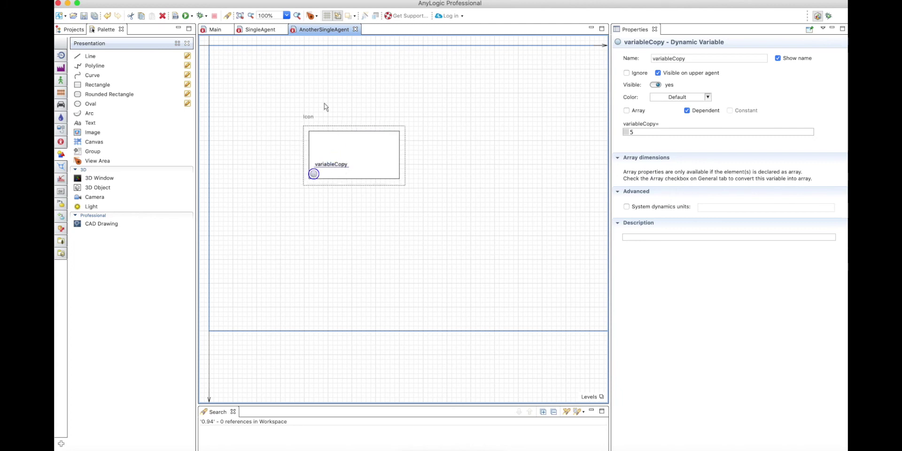
Run the Model123 simulation from Main at x2 speed to compare the linked variables, and close it
click(219, 32)
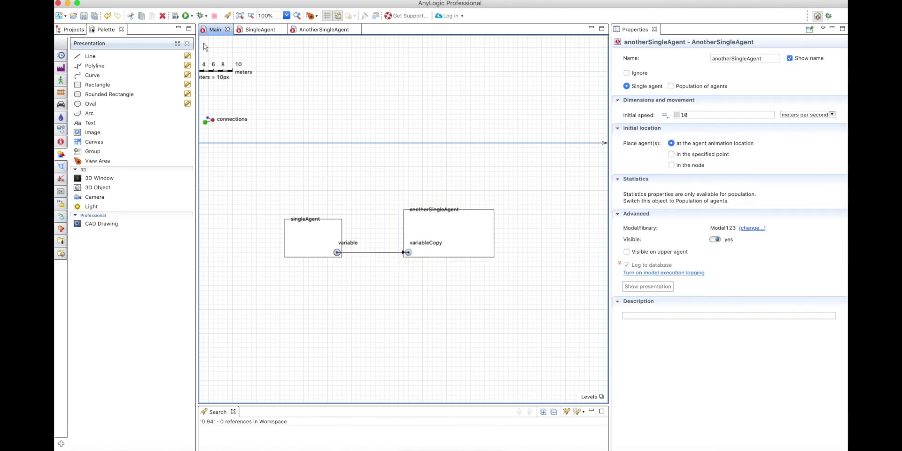
click(186, 15)
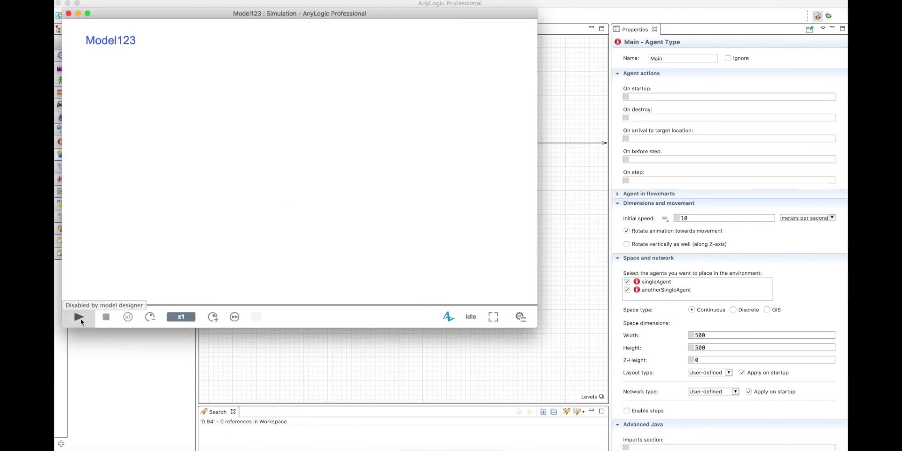
click(78, 316)
click(213, 316)
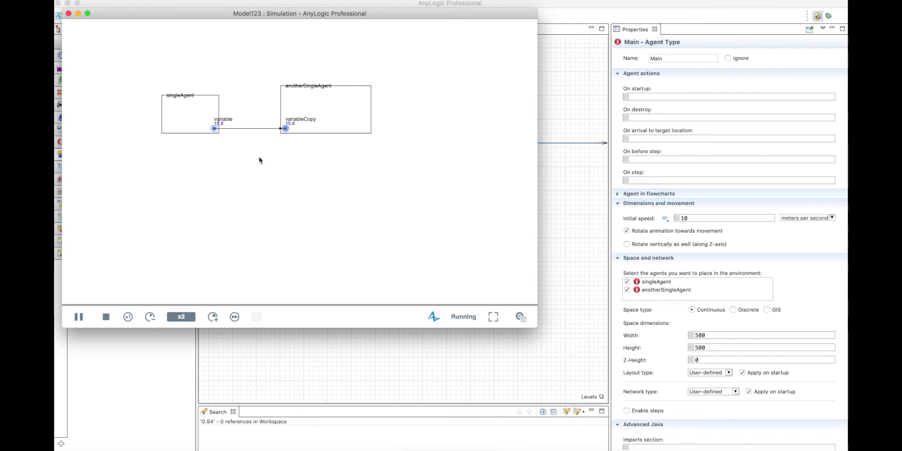
click(68, 13)
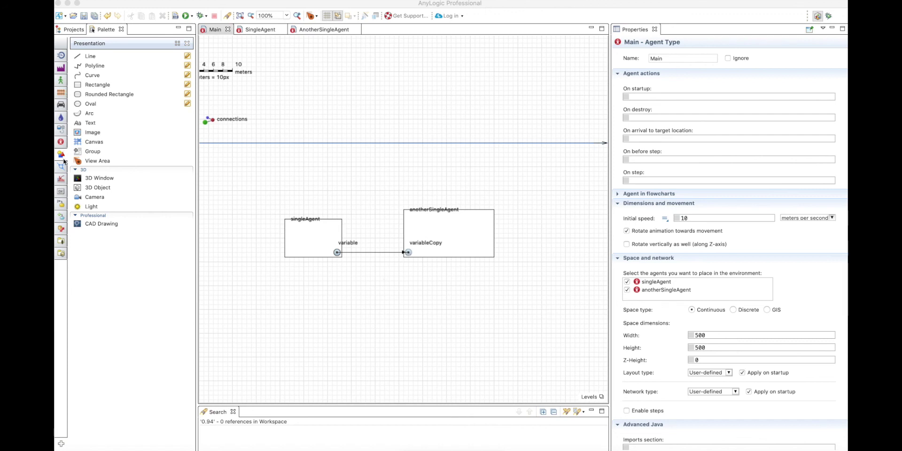
Add a population of 100 agents to Main with a new agent type named AgentPopulation and no animation
click(60, 142)
drag(91, 56, 428, 308)
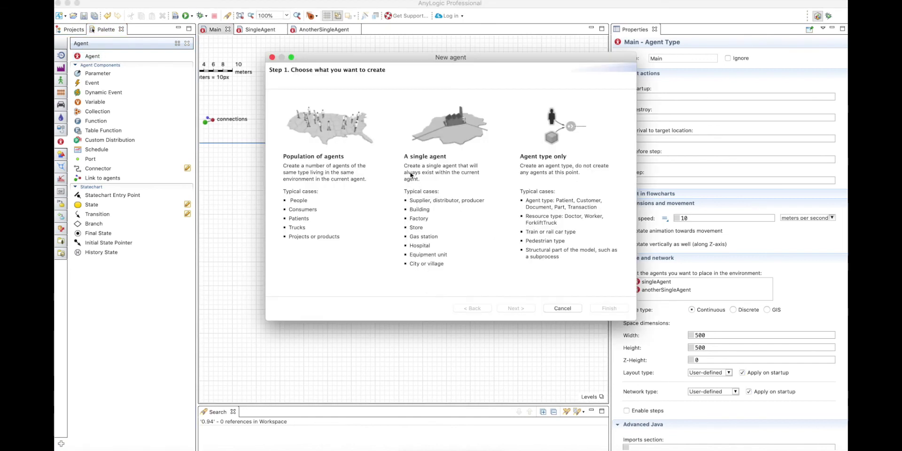
click(357, 152)
click(523, 308)
text(AgentPopulation)
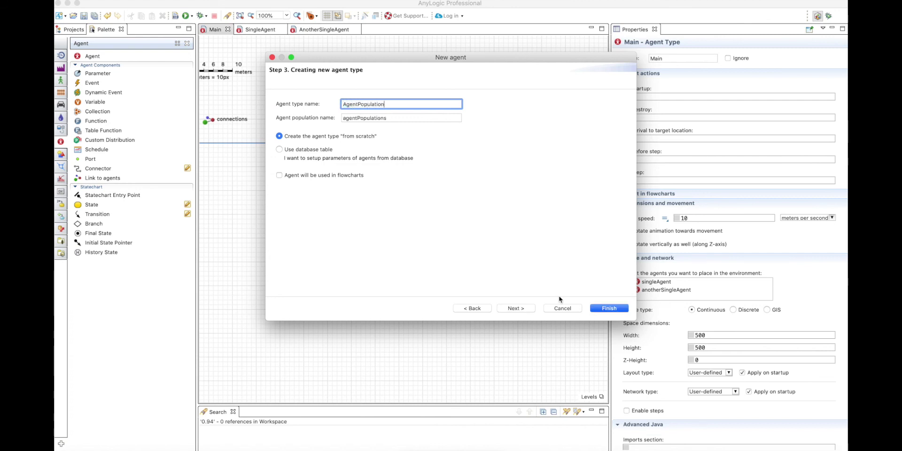
click(515, 308)
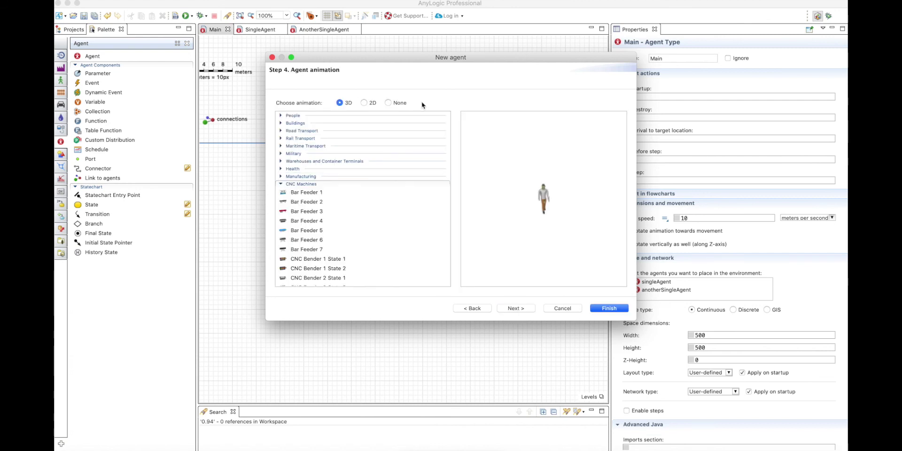
click(386, 103)
click(520, 309)
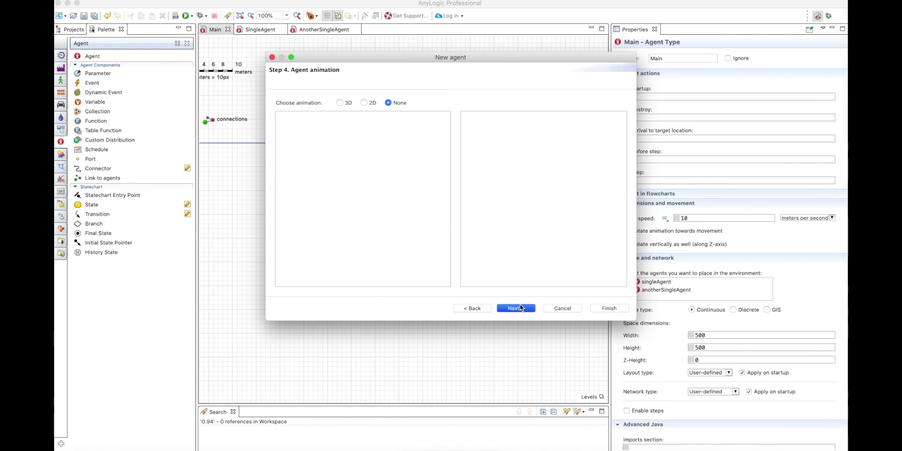
click(519, 308)
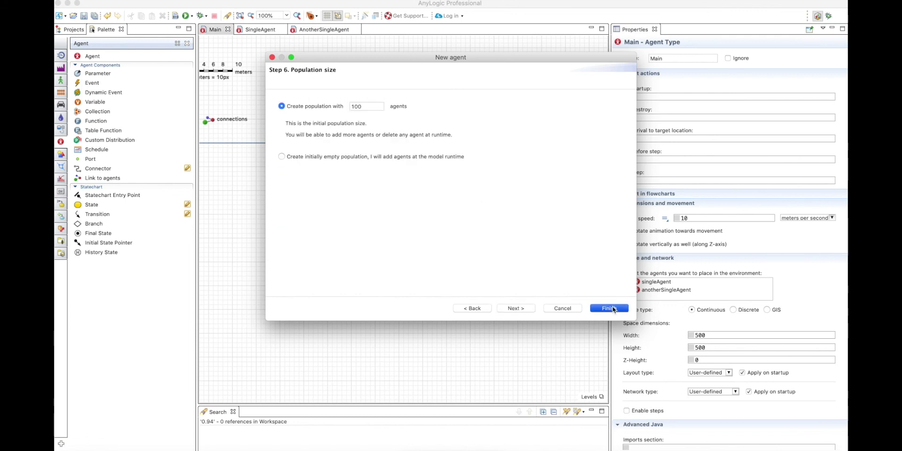
click(609, 308)
Open AgentPopulation and add a dynamic variable named variableCopy
scroll(476, 277, down, 3)
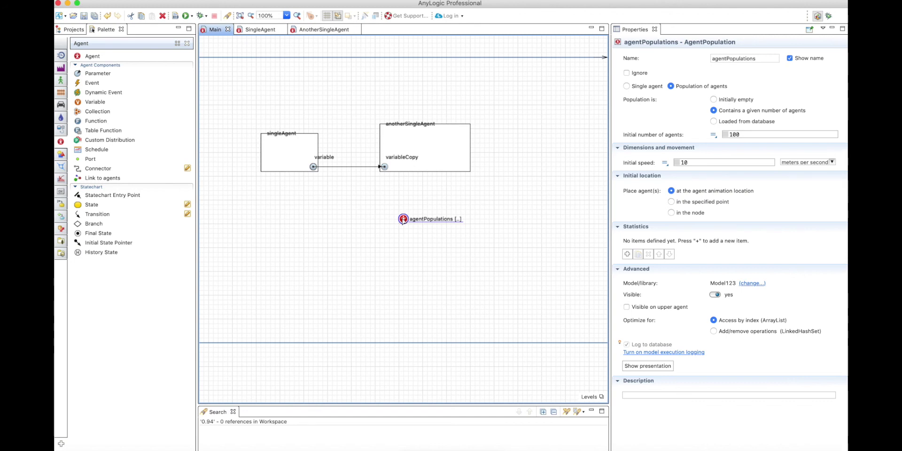
double_click(403, 219)
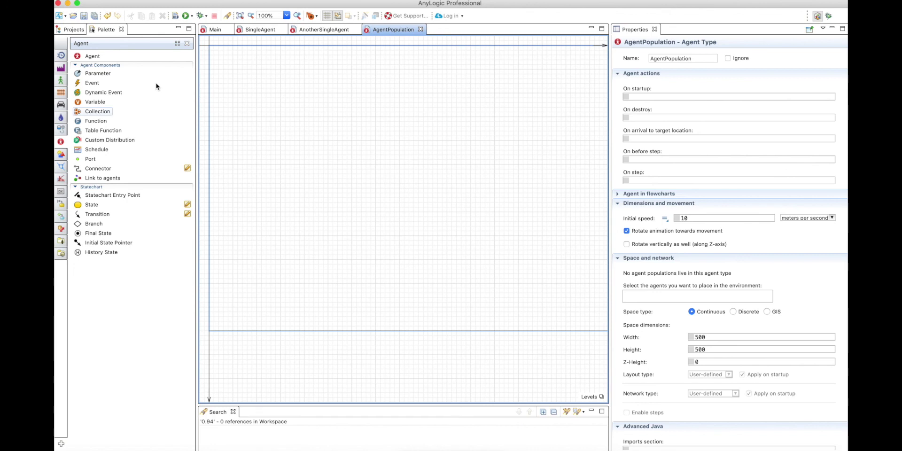
click(61, 129)
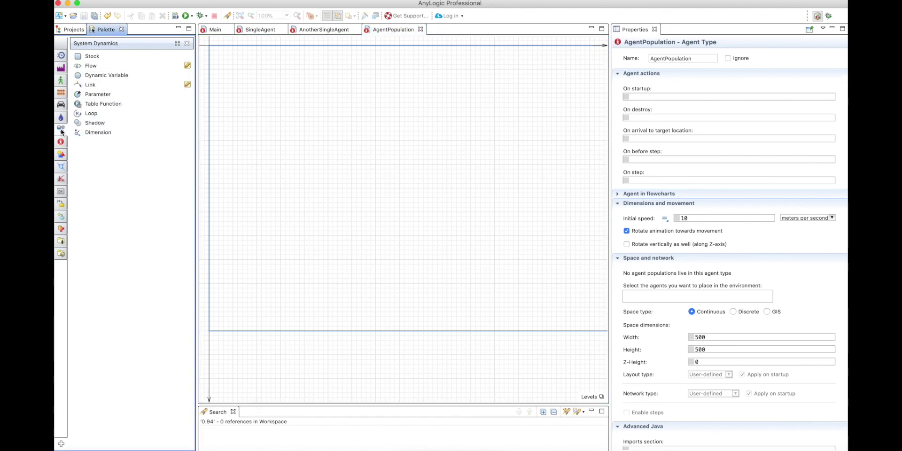
drag(99, 78, 403, 159)
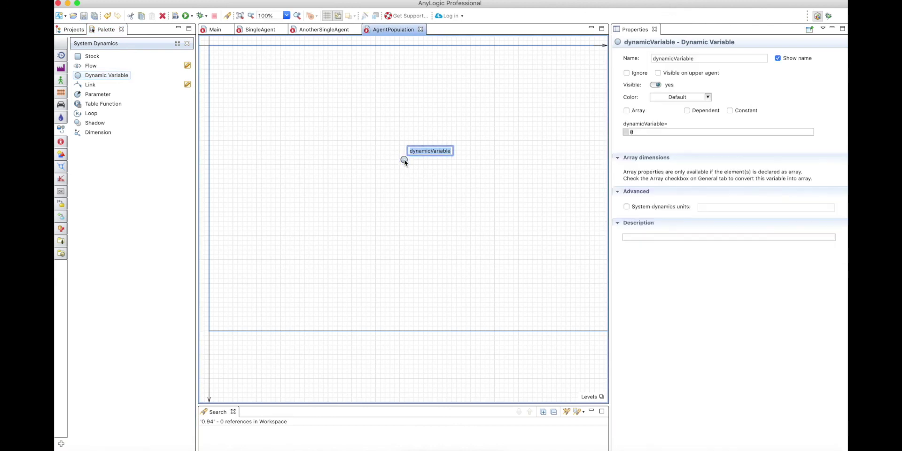
text(vari)
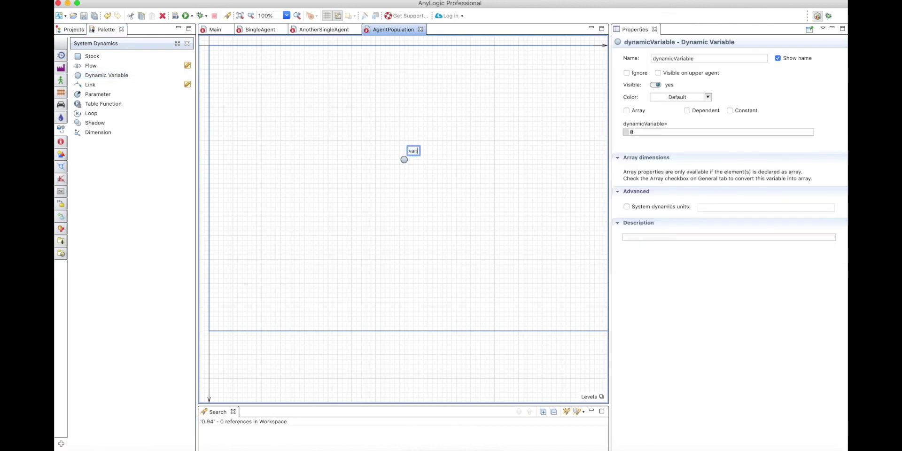
text(ableCopy)
click(418, 209)
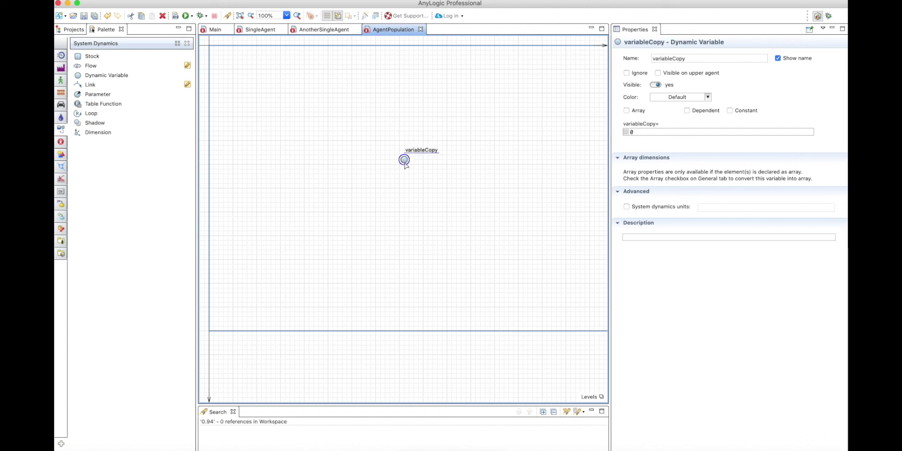
Set the equation of variableCopy in AgentPopulation to main.singleAgent.variable
drag(643, 130, 611, 133)
text(main.single)
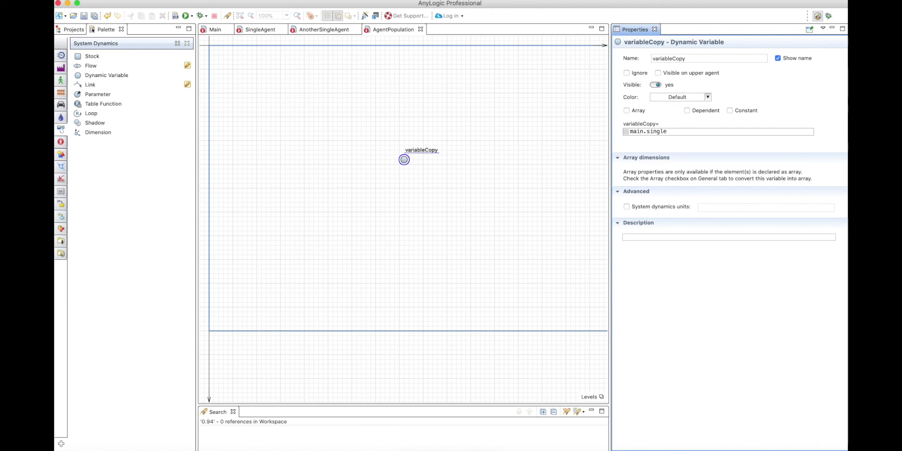
key(ctrl+space)
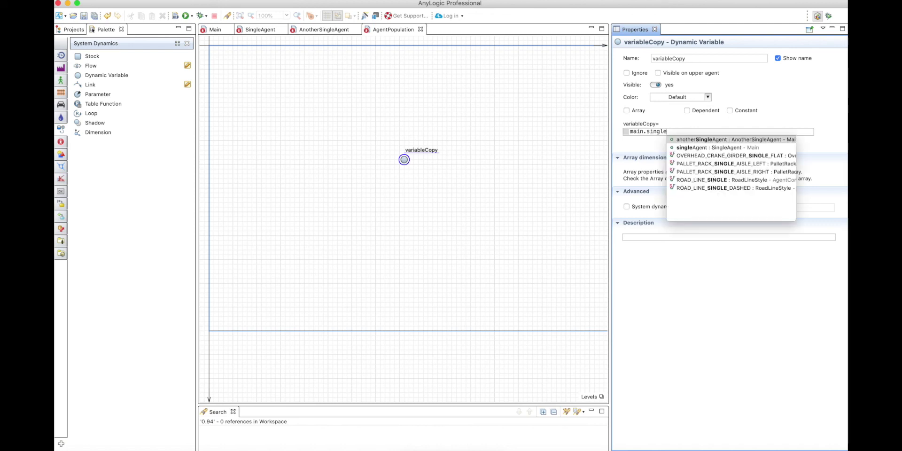
double_click(712, 148)
text(.variable)
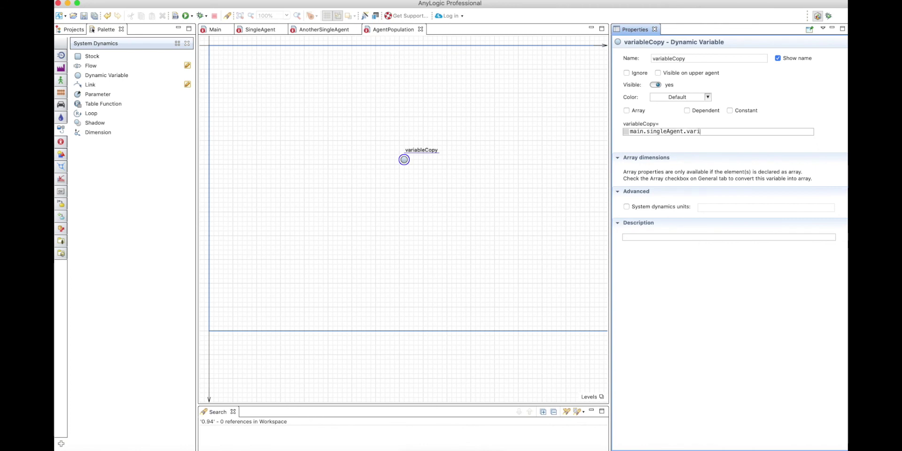
click(582, 183)
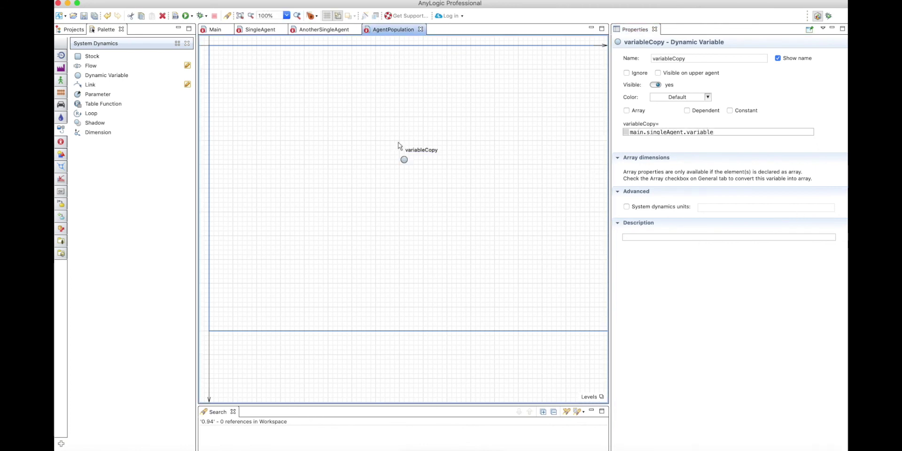
click(450, 174)
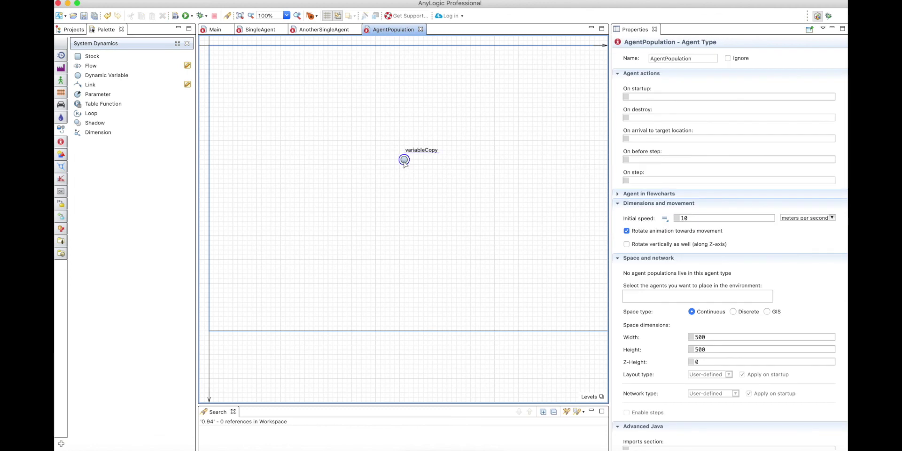